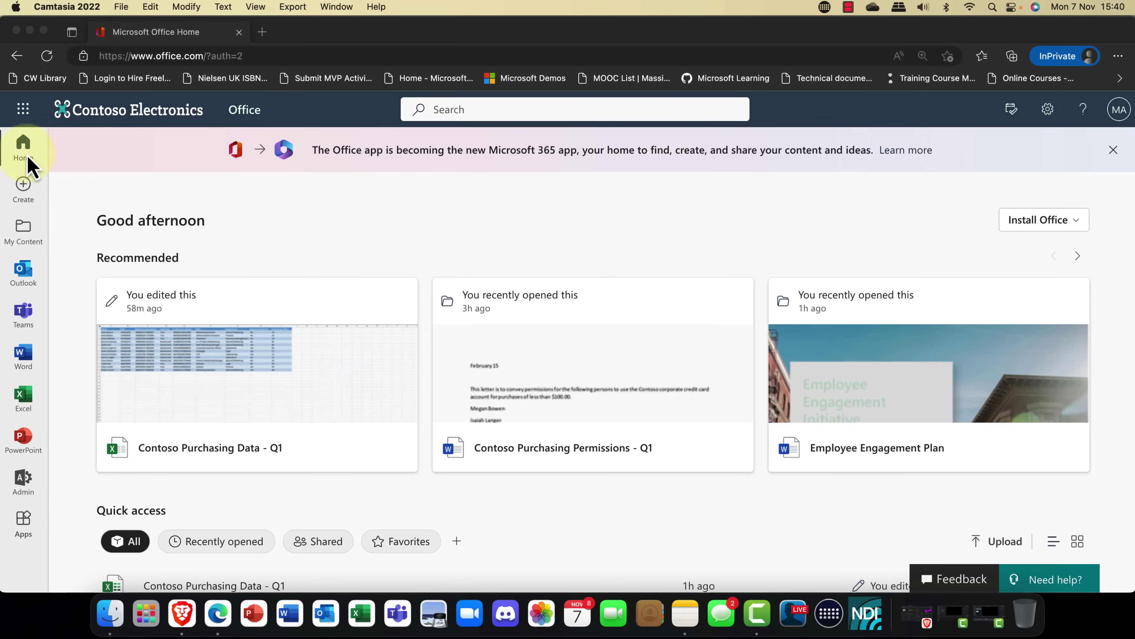
pyautogui.click(22, 117)
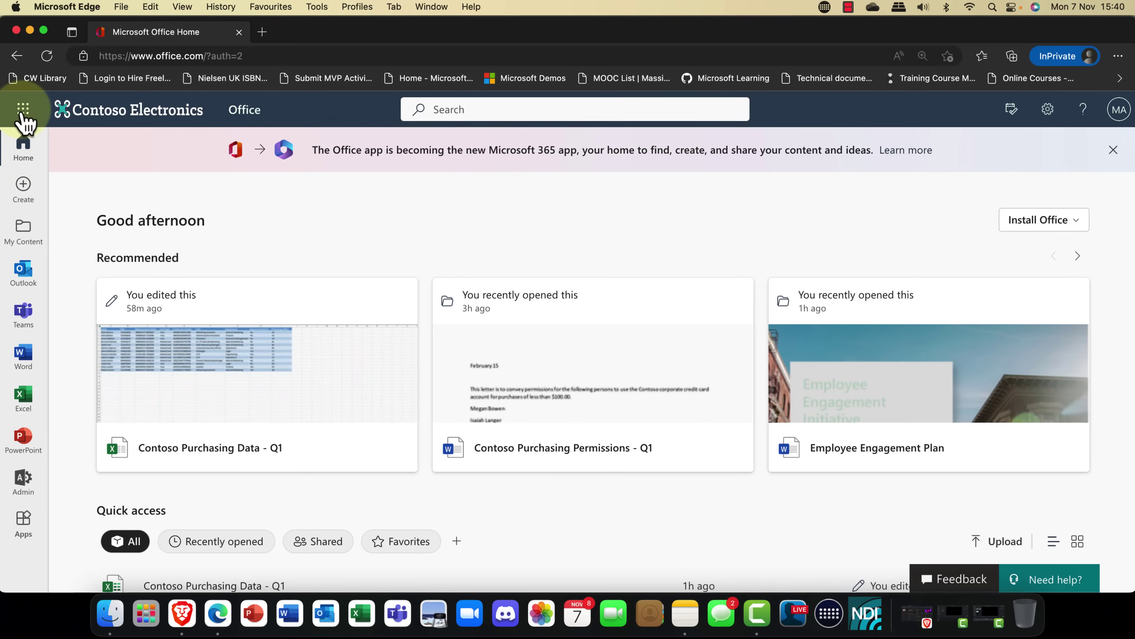
pyautogui.click(22, 112)
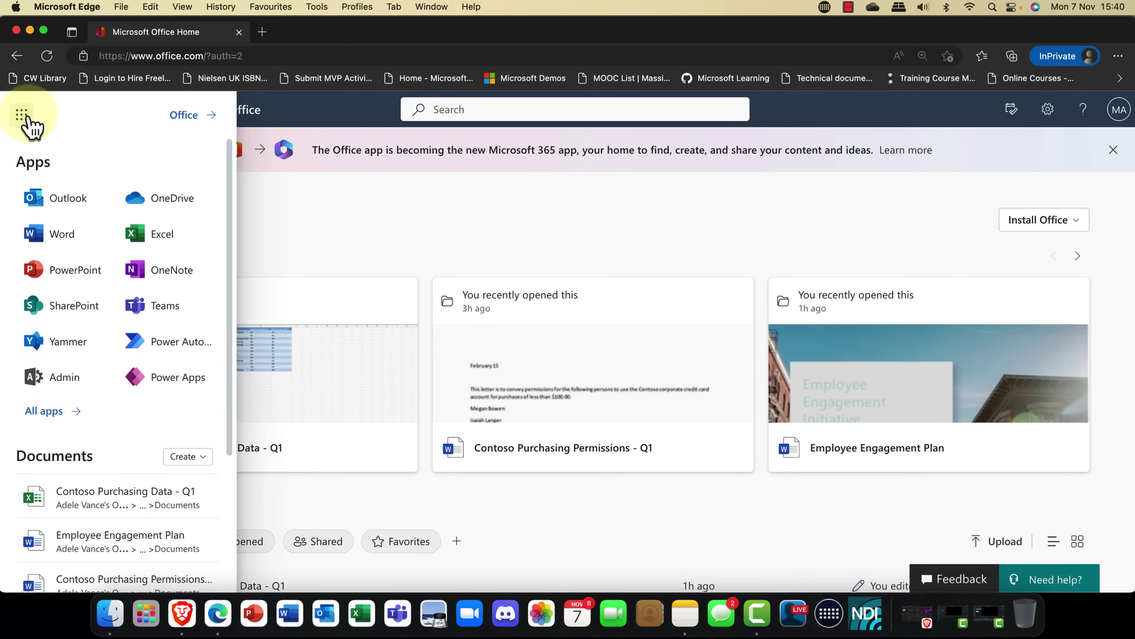
pyautogui.click(160, 202)
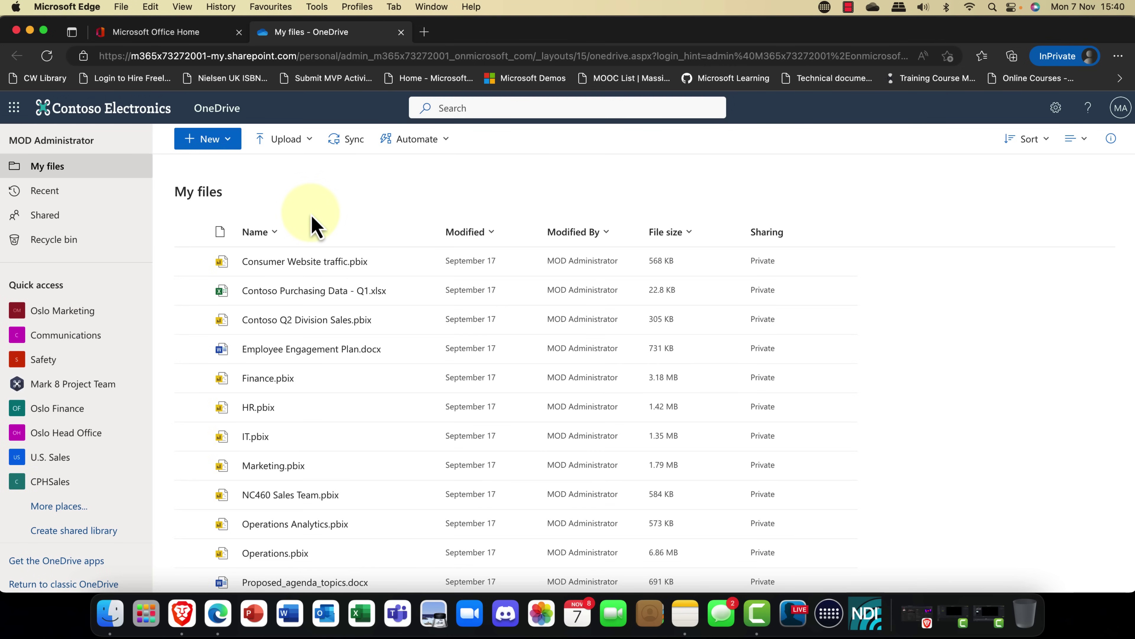
pyautogui.scroll(-1, 306, 230)
pyautogui.scroll(-3, 304, 223)
pyautogui.scroll(4, 304, 226)
pyautogui.click(449, 156)
pyautogui.click(456, 154)
pyautogui.click(155, 36)
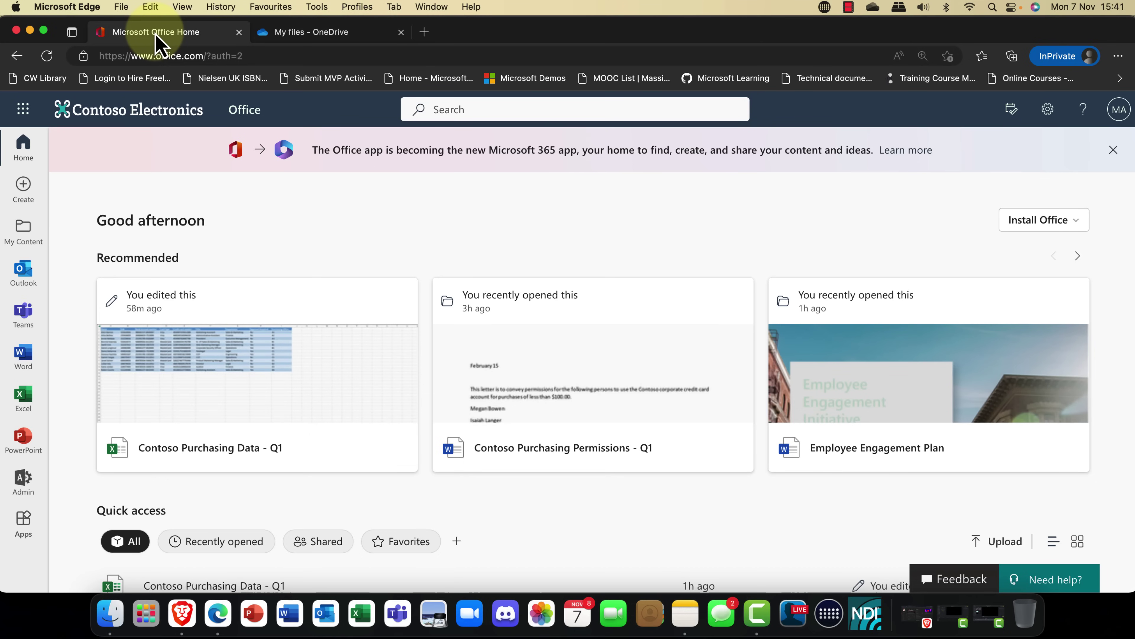
pyautogui.click(306, 40)
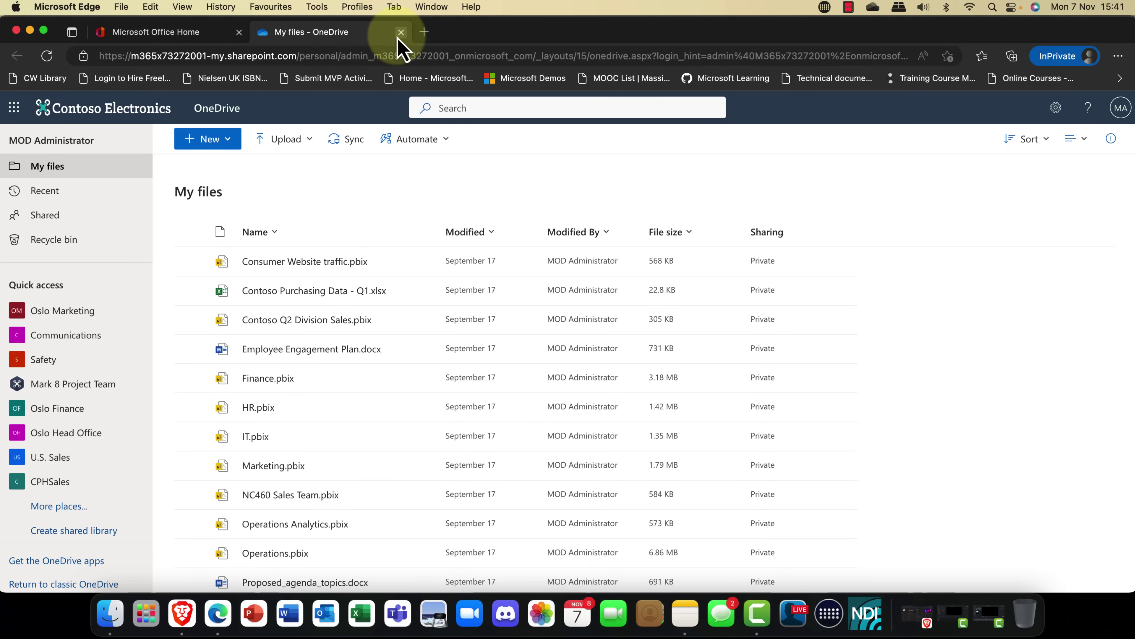
pyautogui.click(400, 32)
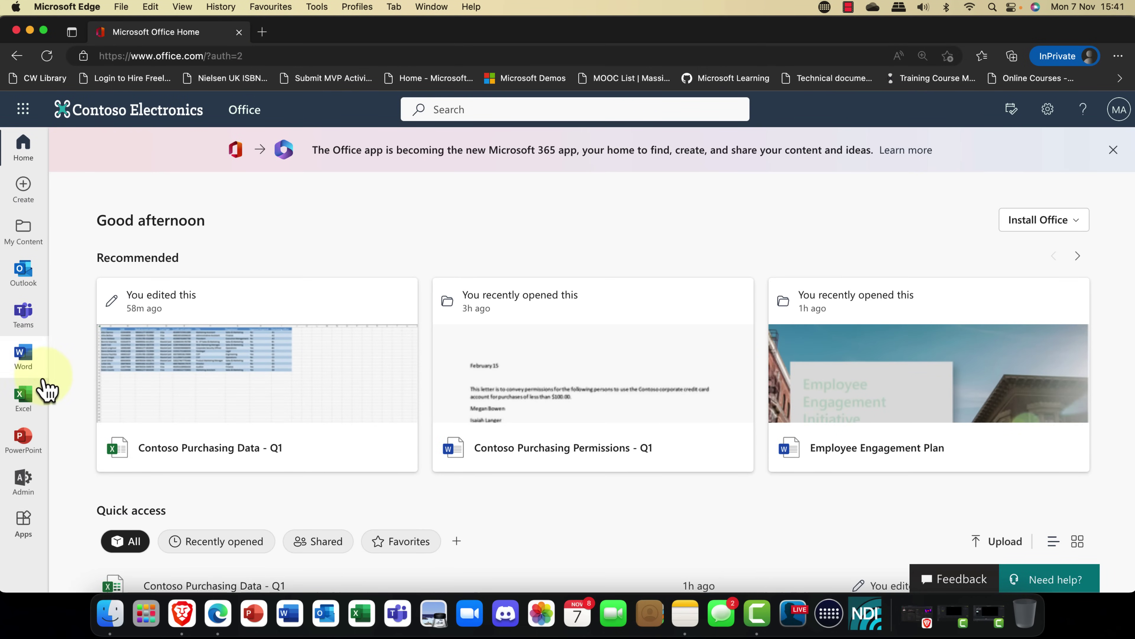
# - Open the SharePoint admin center from Admin centers in the admin center's full navigation
pyautogui.click(25, 490)
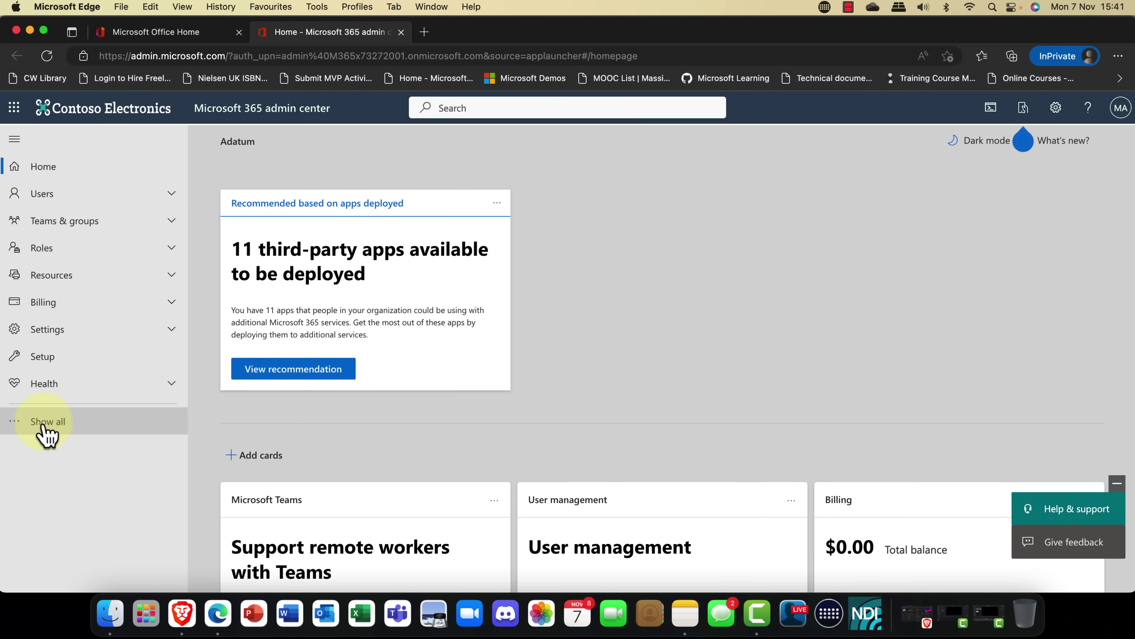
pyautogui.click(44, 428)
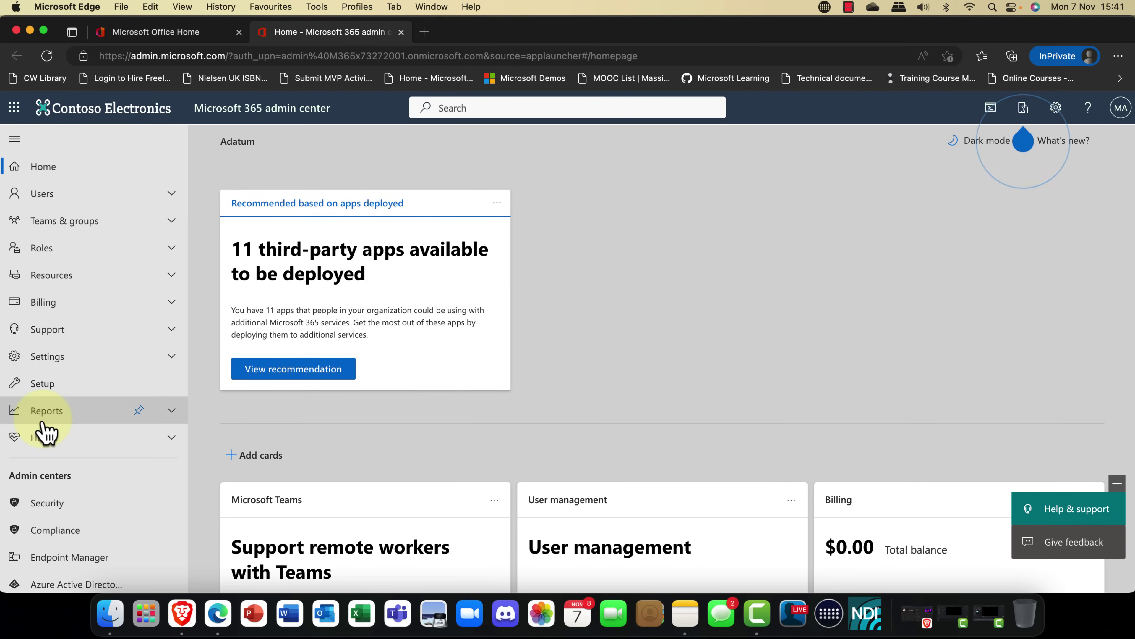
pyautogui.scroll(-3, 47, 432)
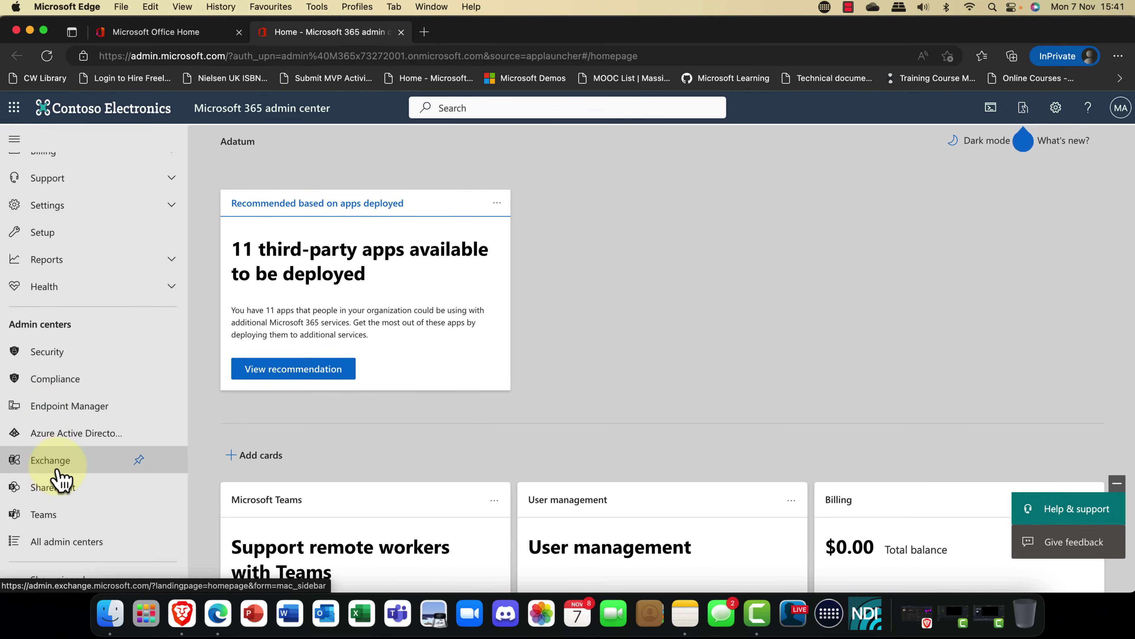
pyautogui.click(53, 487)
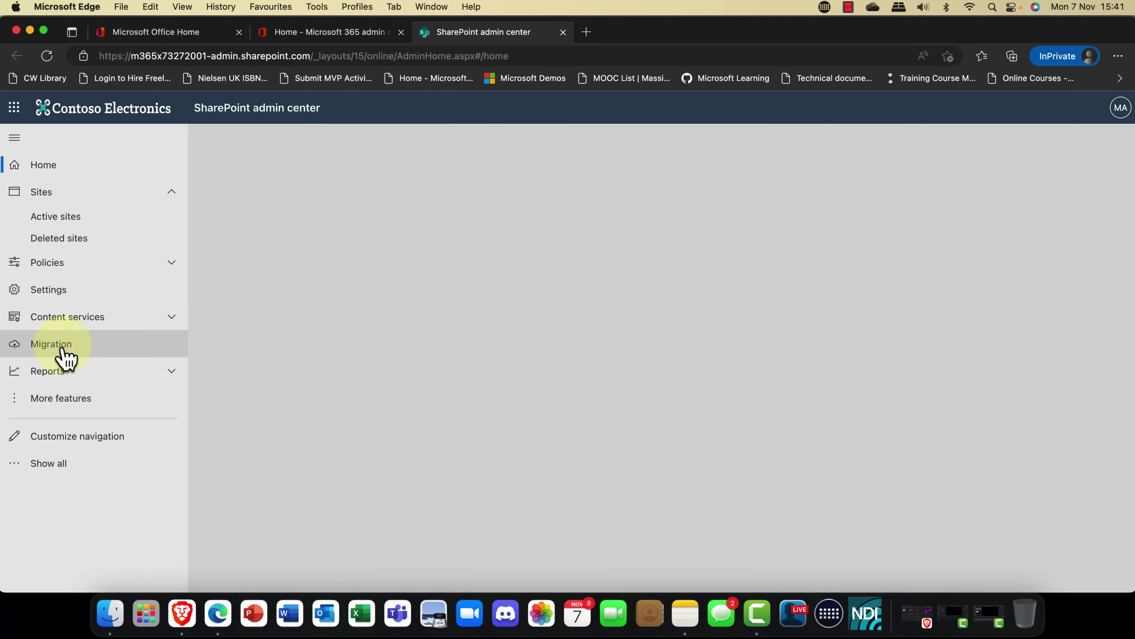
# - Review the OneDrive default storage limit of 5120 GB in SharePoint Settings without changing it
pyautogui.click(54, 300)
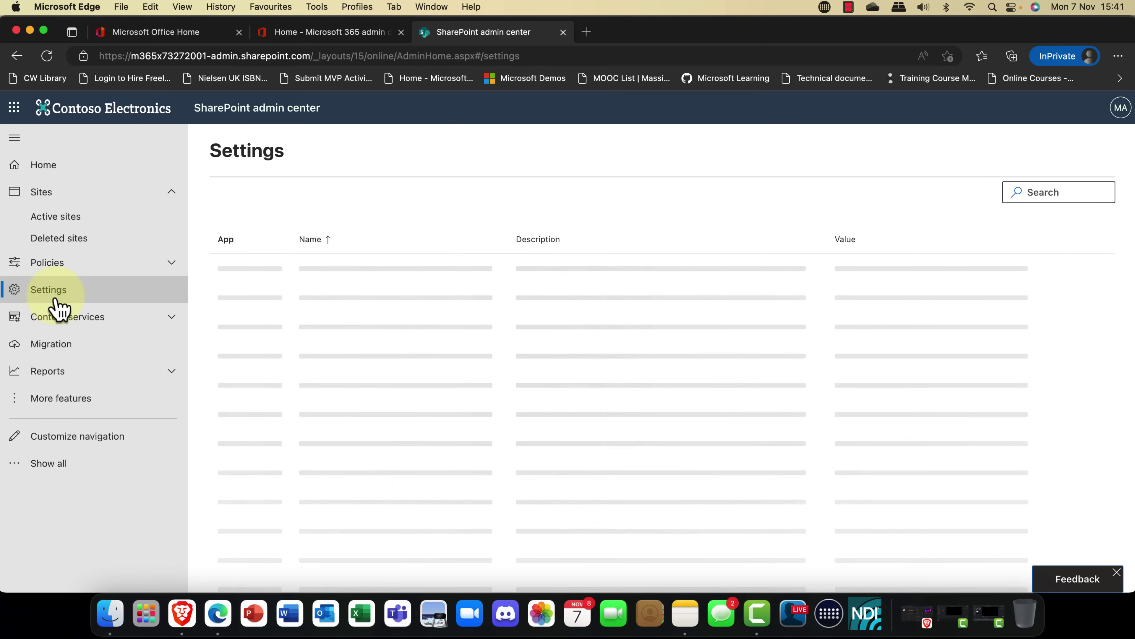
pyautogui.scroll(-2, 241, 402)
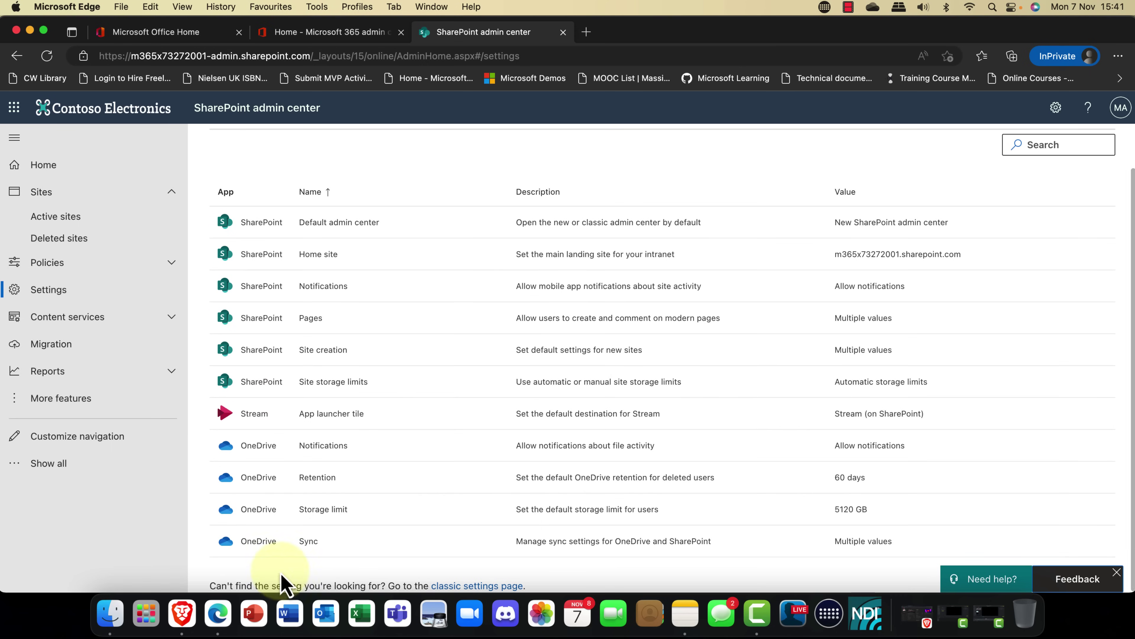
pyautogui.click(256, 509)
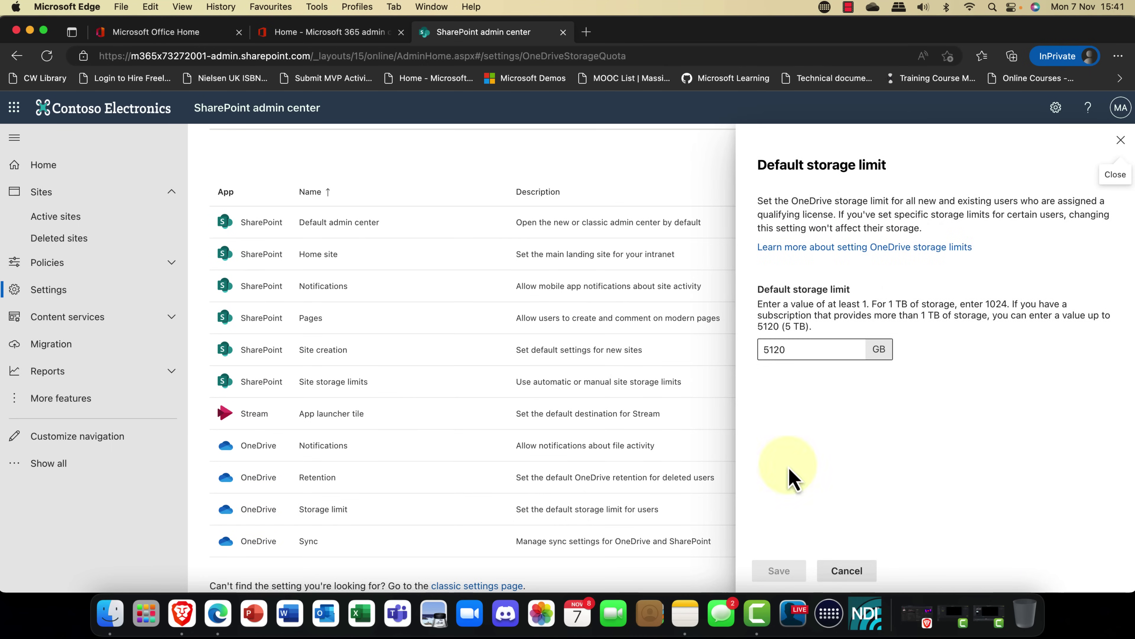
pyautogui.moveTo(794, 353); pyautogui.dragTo(762, 353)
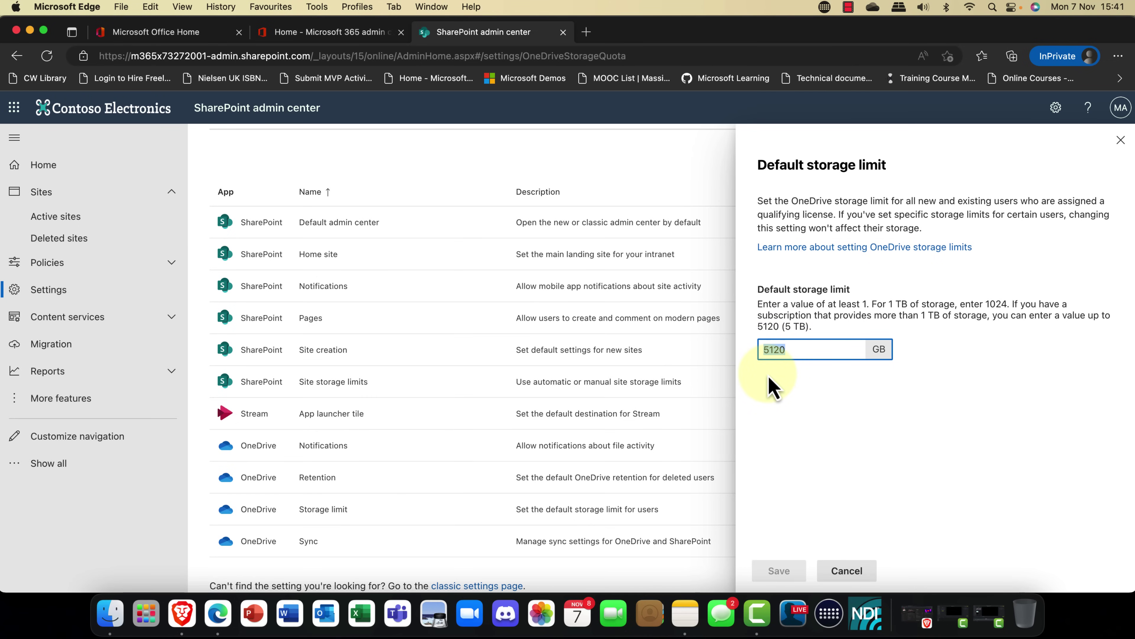
pyautogui.click(860, 574)
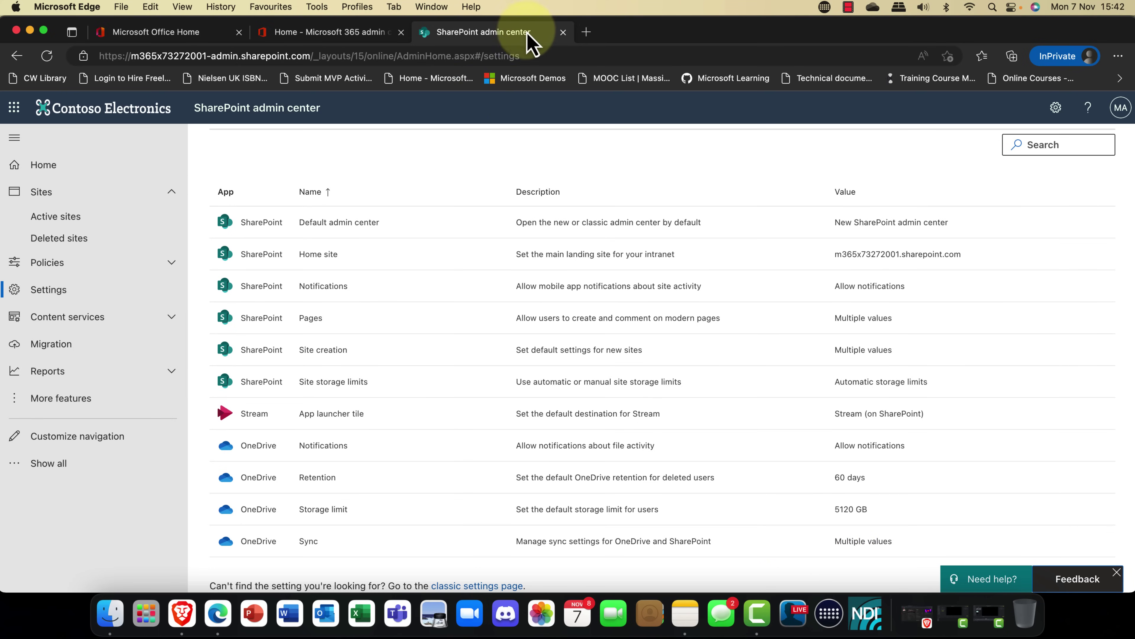
# - Close the SharePoint admin center and go to the Active users list
pyautogui.click(563, 31)
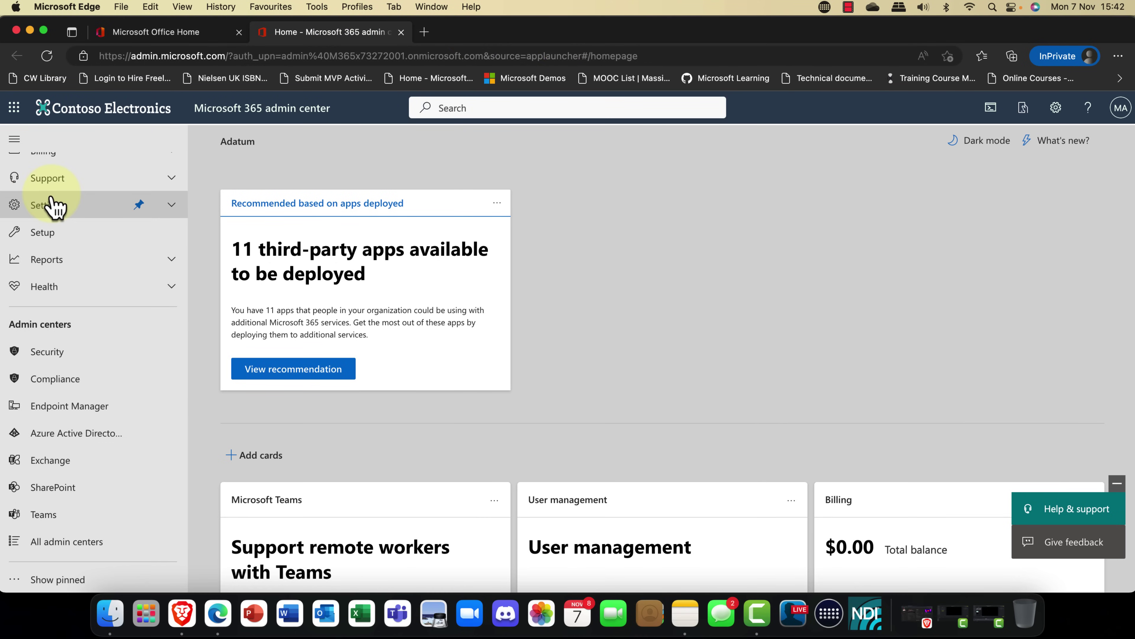
pyautogui.scroll(3, 87, 340)
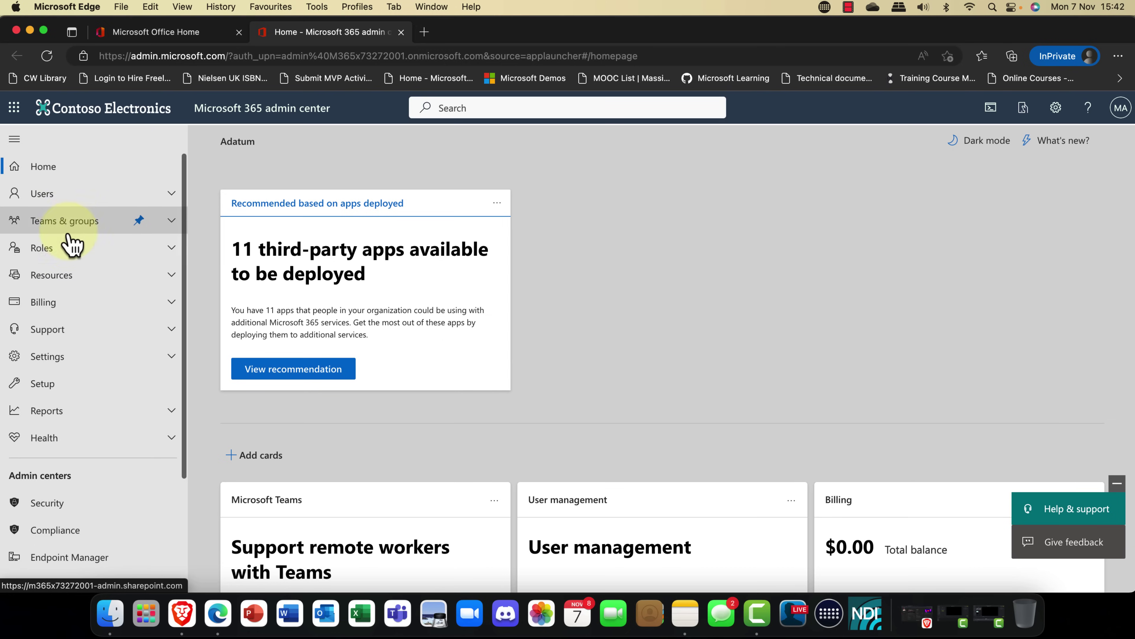
pyautogui.click(65, 206)
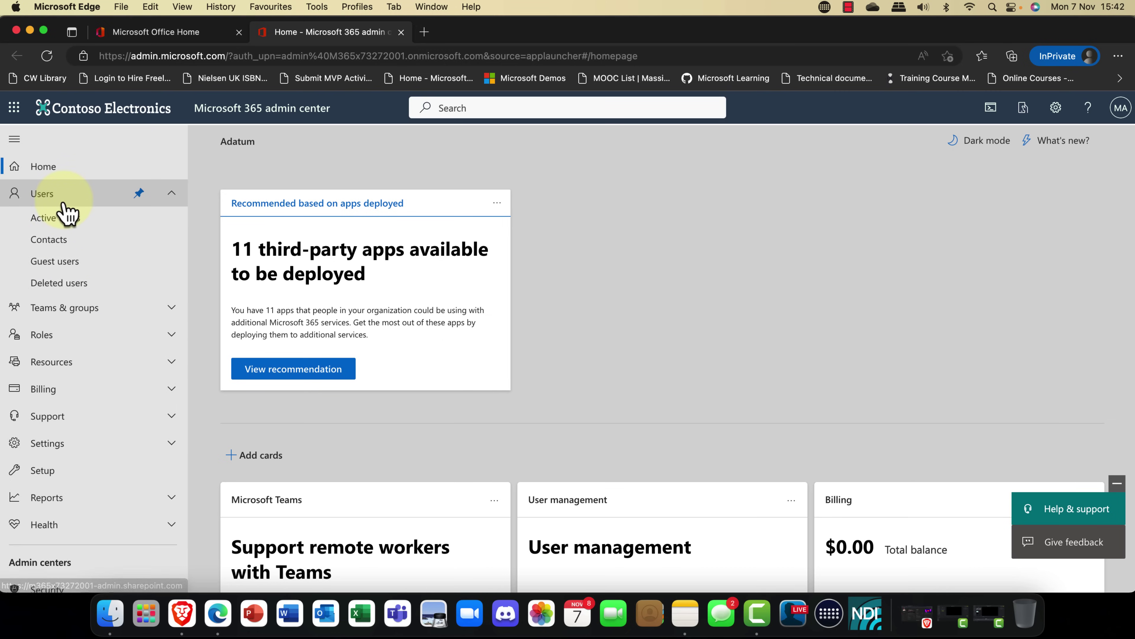
pyautogui.click(65, 226)
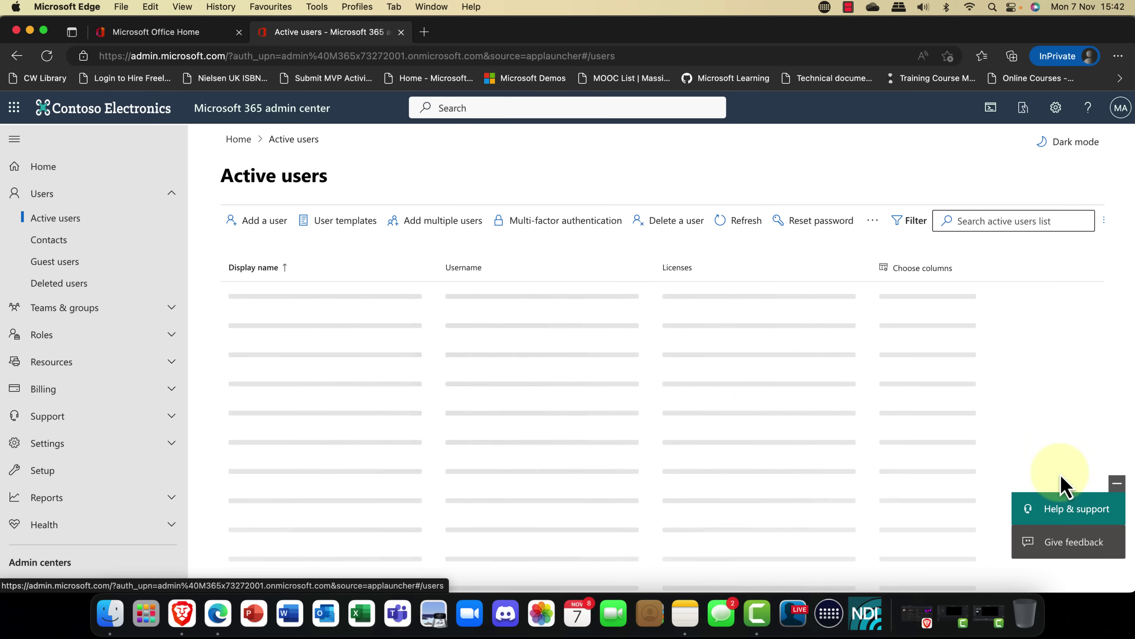
# - Show the first user's OneDrive details: 0 MB of 5120 GB used, 60-day retention
pyautogui.click(1118, 483)
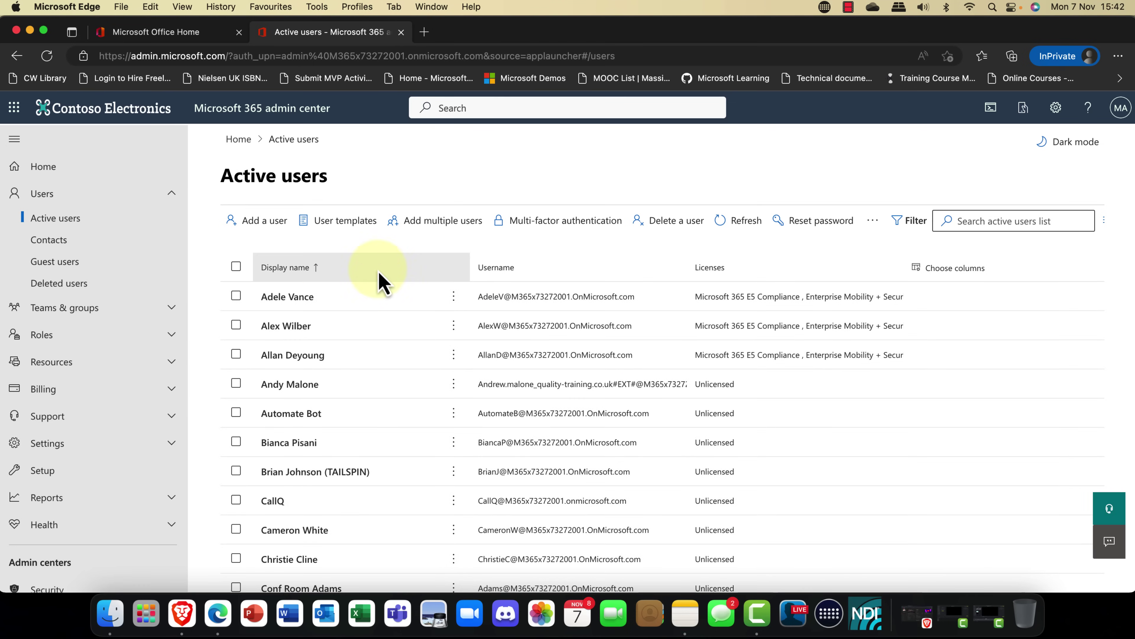
pyautogui.click(291, 296)
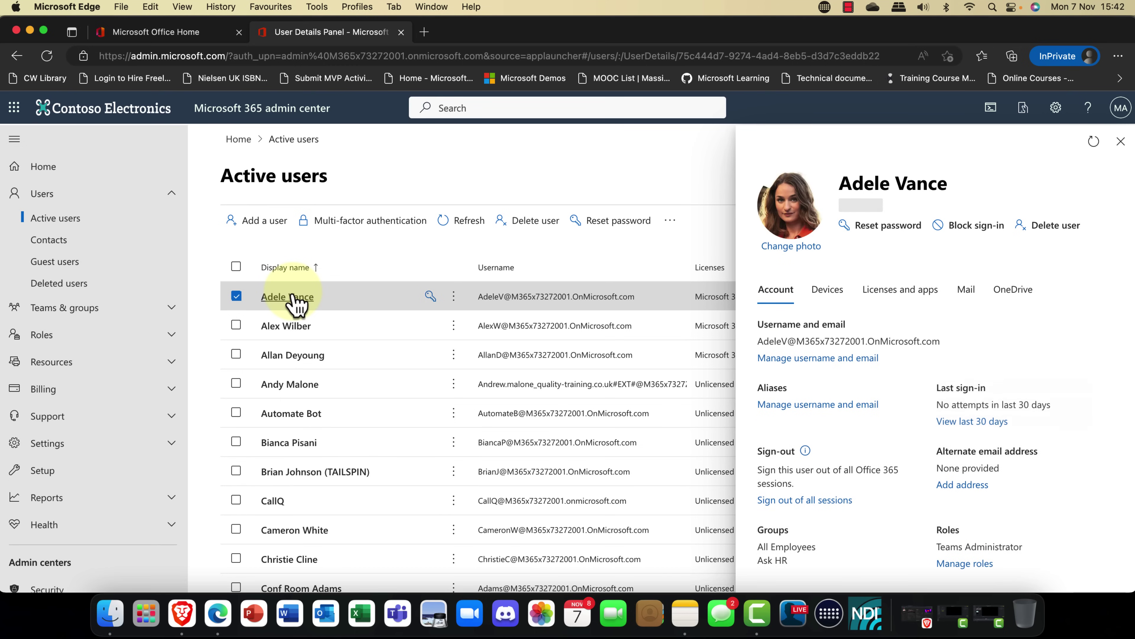
pyautogui.click(1012, 295)
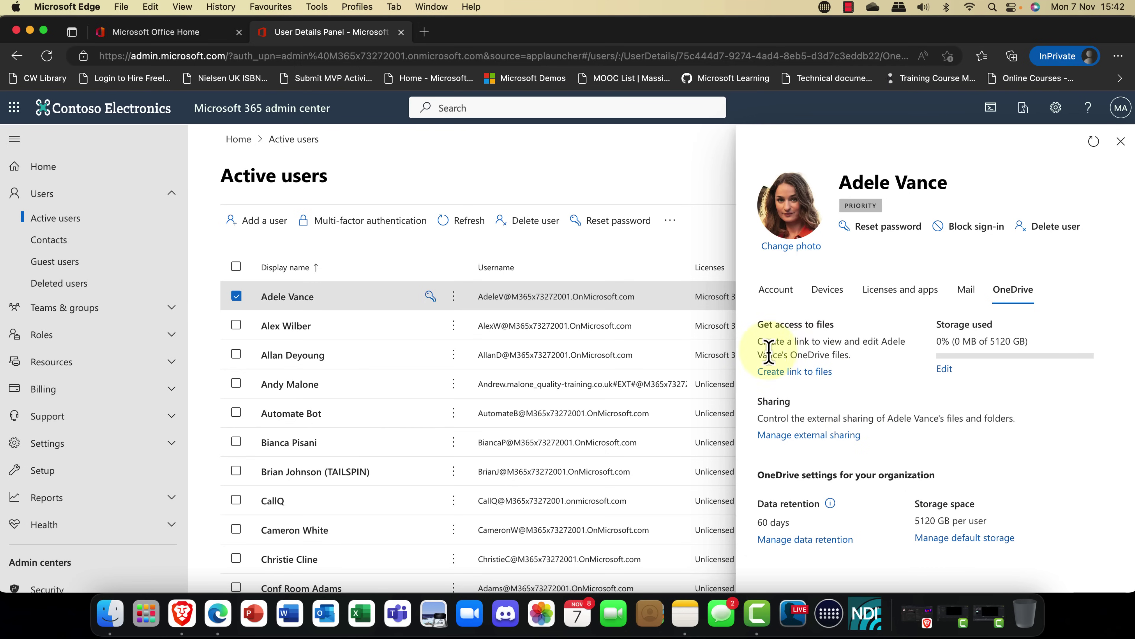
# - Generate the link to the user's OneDrive files and open them in a new tab
pyautogui.click(794, 372)
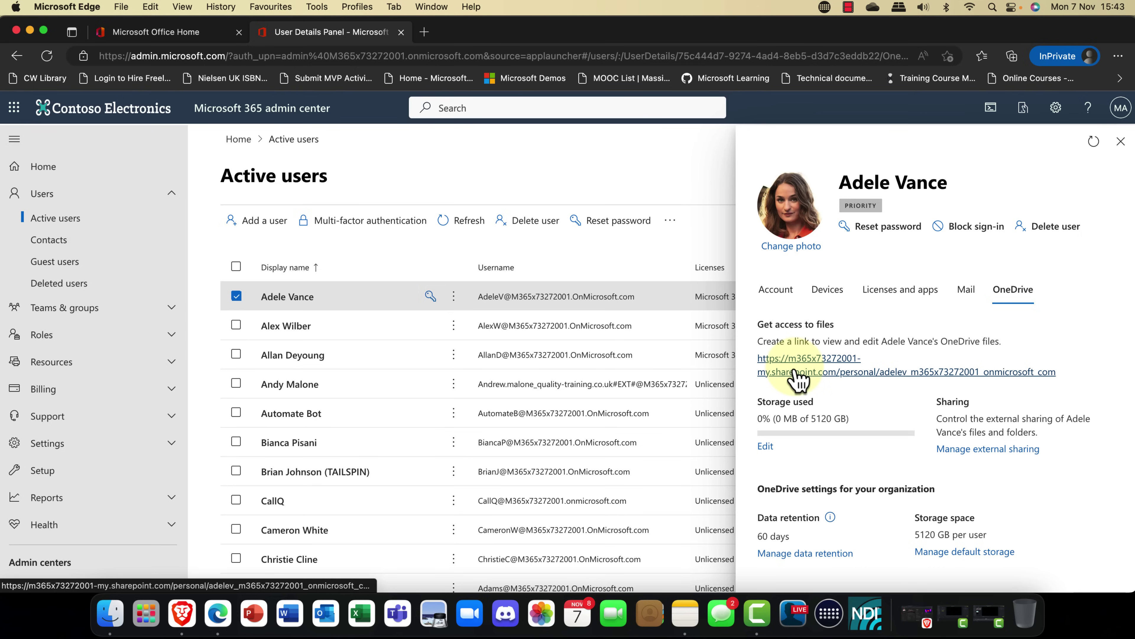
pyautogui.click(794, 371)
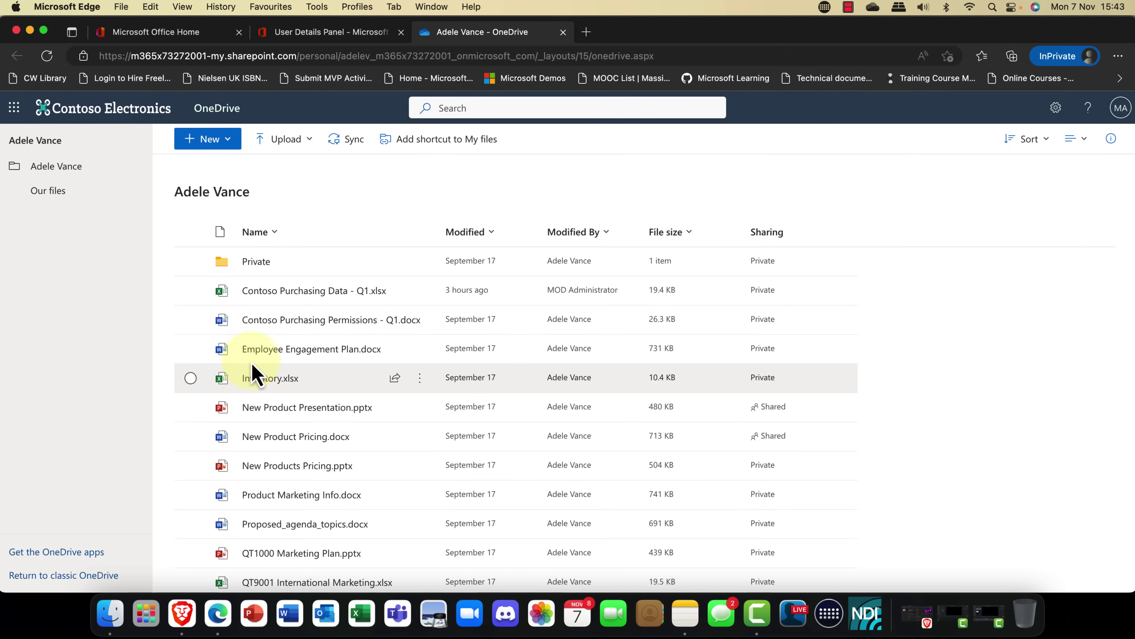
pyautogui.click(274, 351)
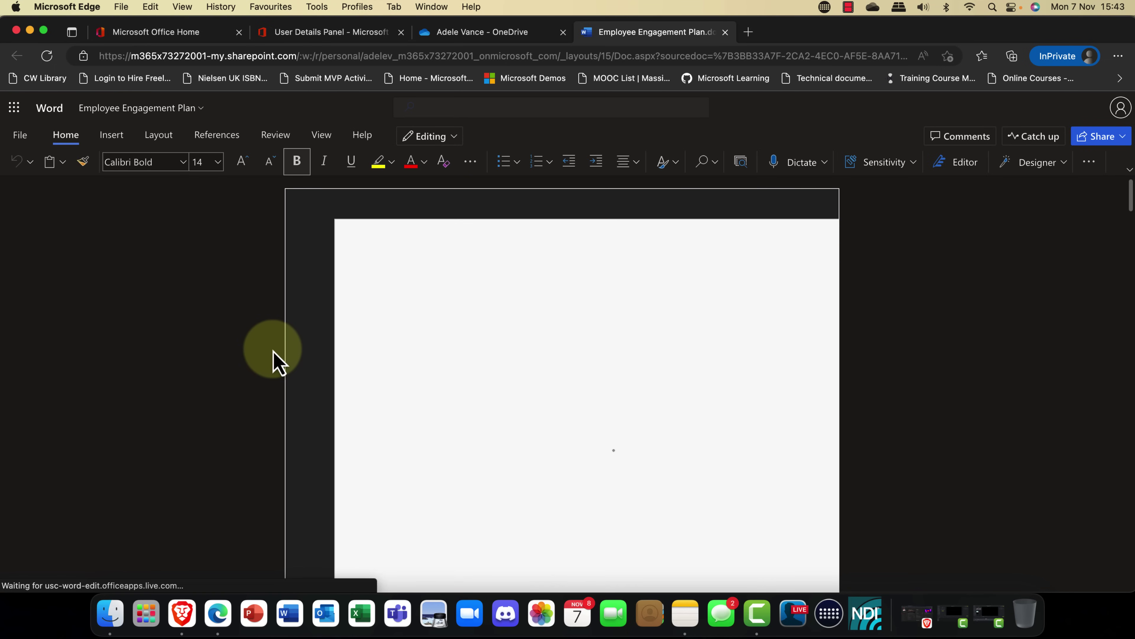
pyautogui.scroll(-10, 354, 344)
pyautogui.scroll(5, 355, 349)
pyautogui.scroll(5, 355, 347)
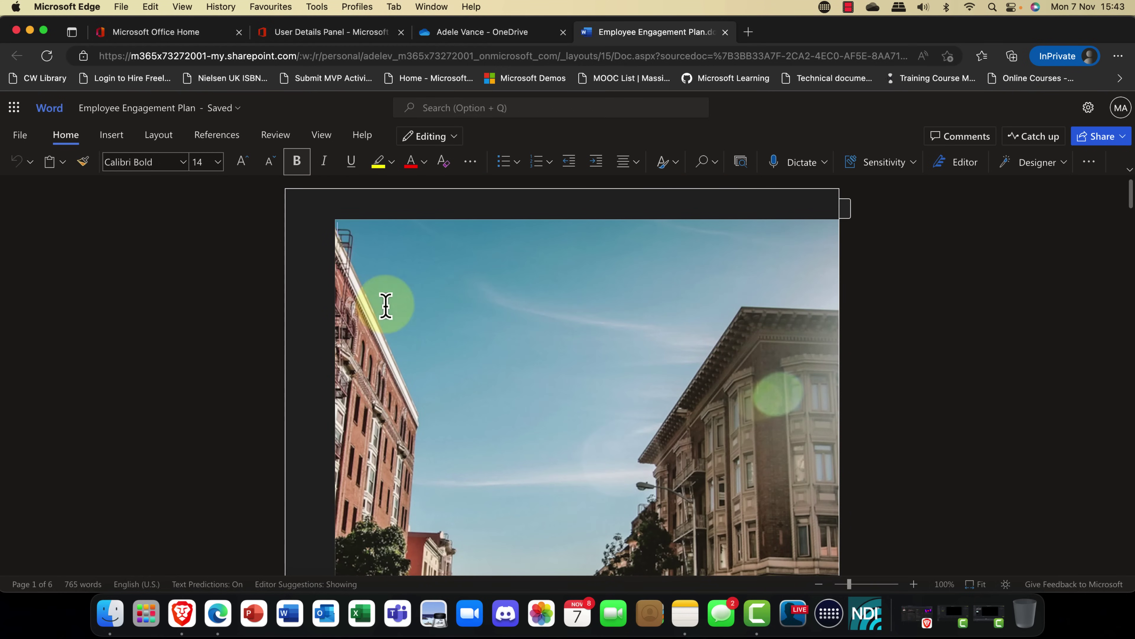
pyautogui.click(726, 33)
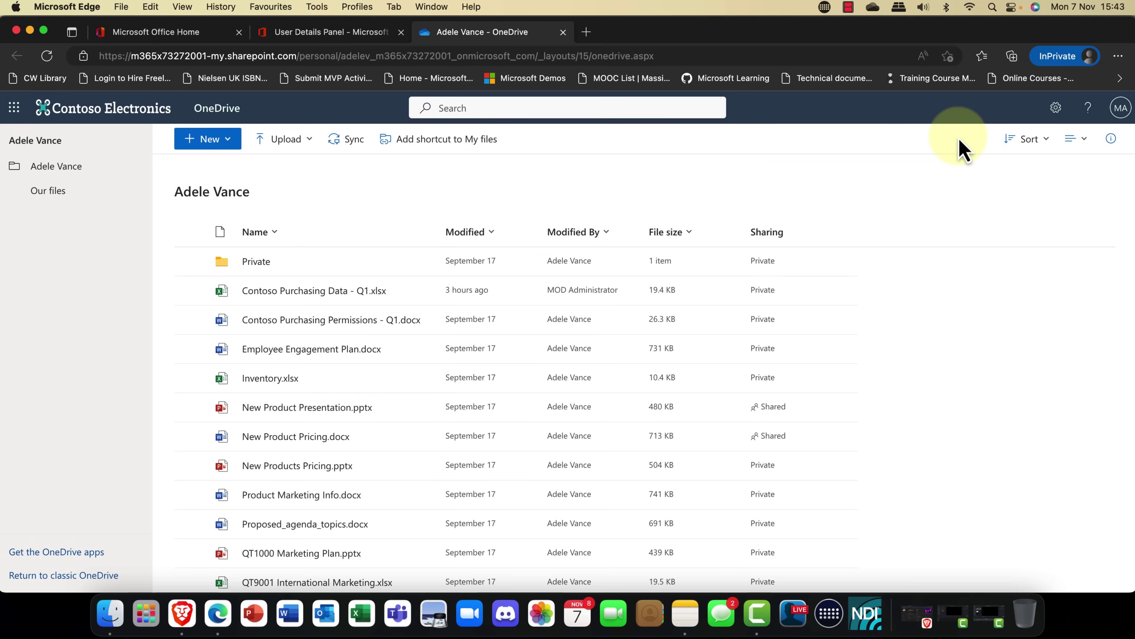
# - Go to this OneDrive's More Settings and open its Site collection administrators page
pyautogui.click(1055, 112)
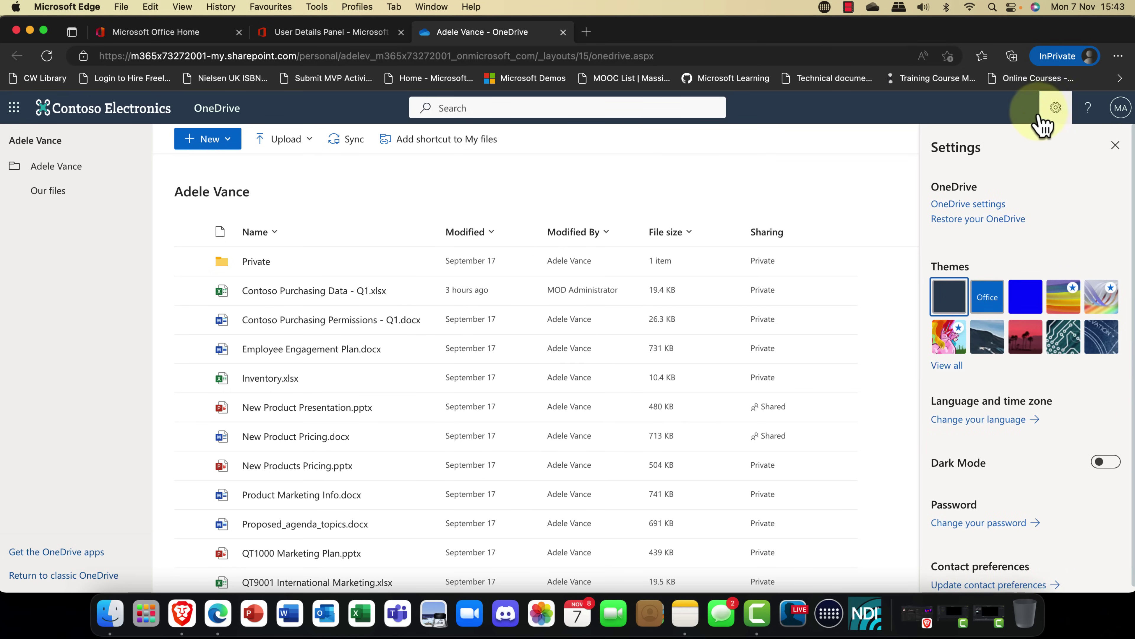
pyautogui.click(990, 205)
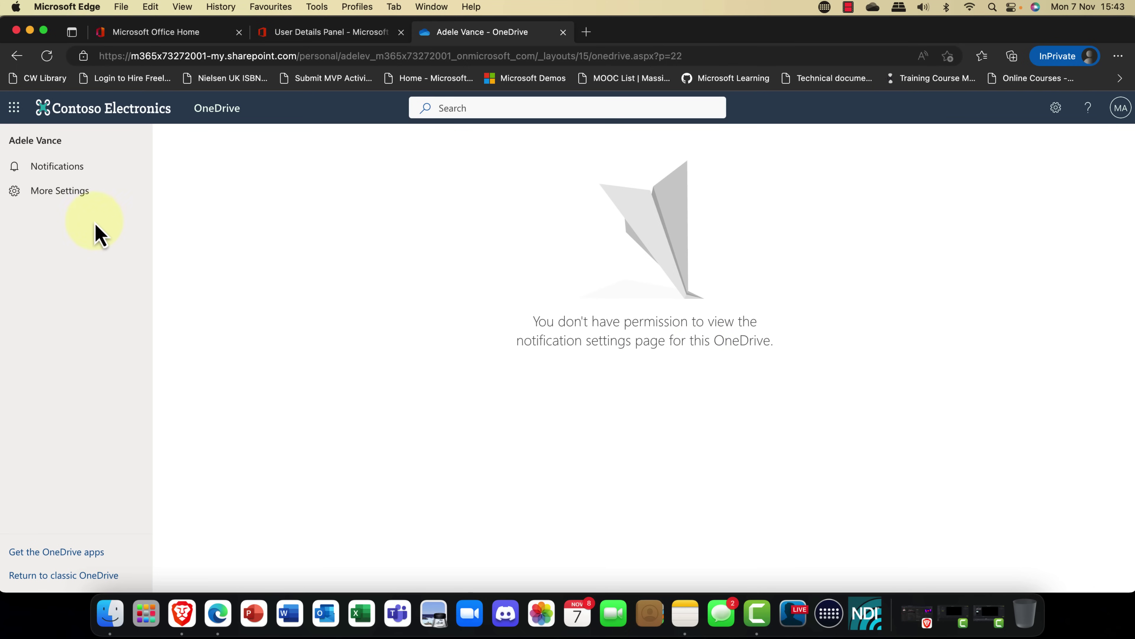
pyautogui.click(53, 198)
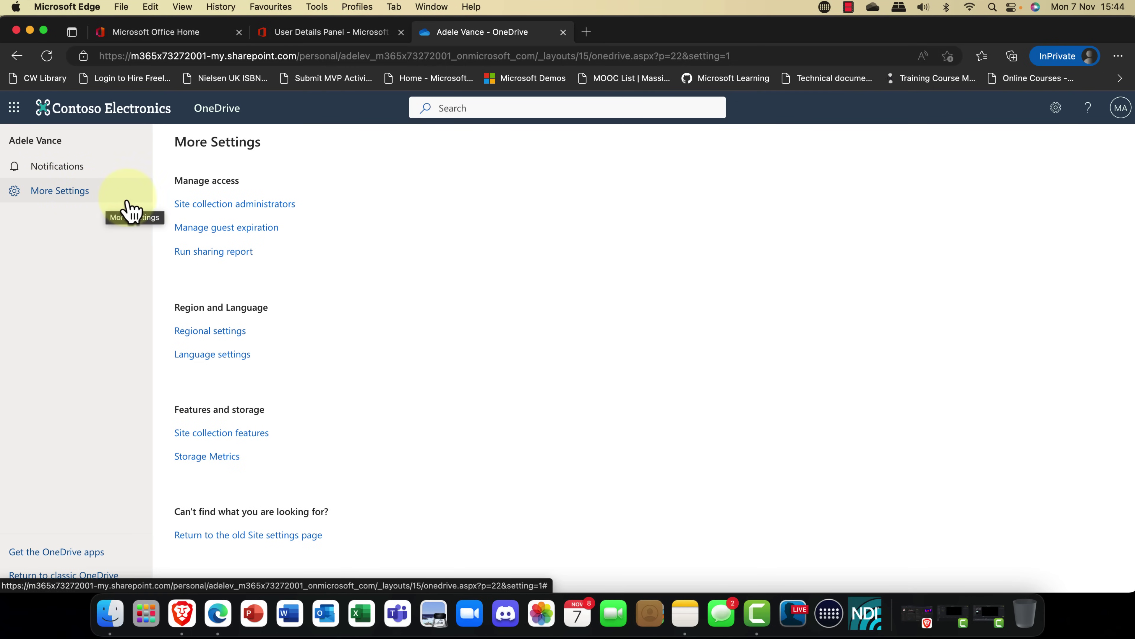
pyautogui.click(268, 205)
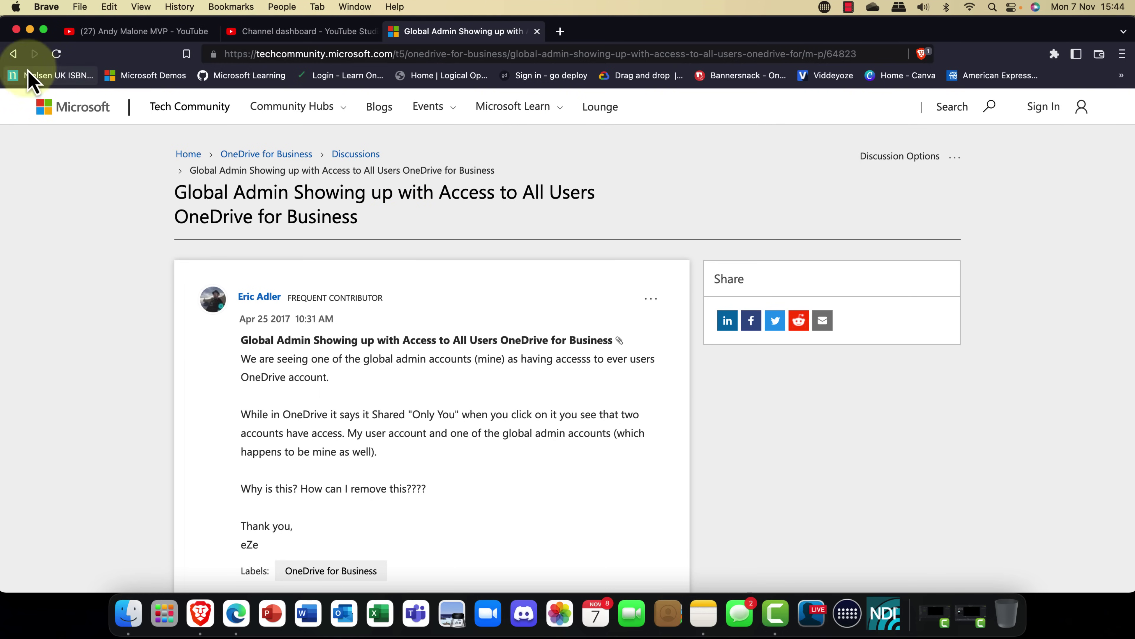
# - Read the answers.microsoft.com thread on removing admin access to another user's OneDrive library
pyautogui.click(13, 53)
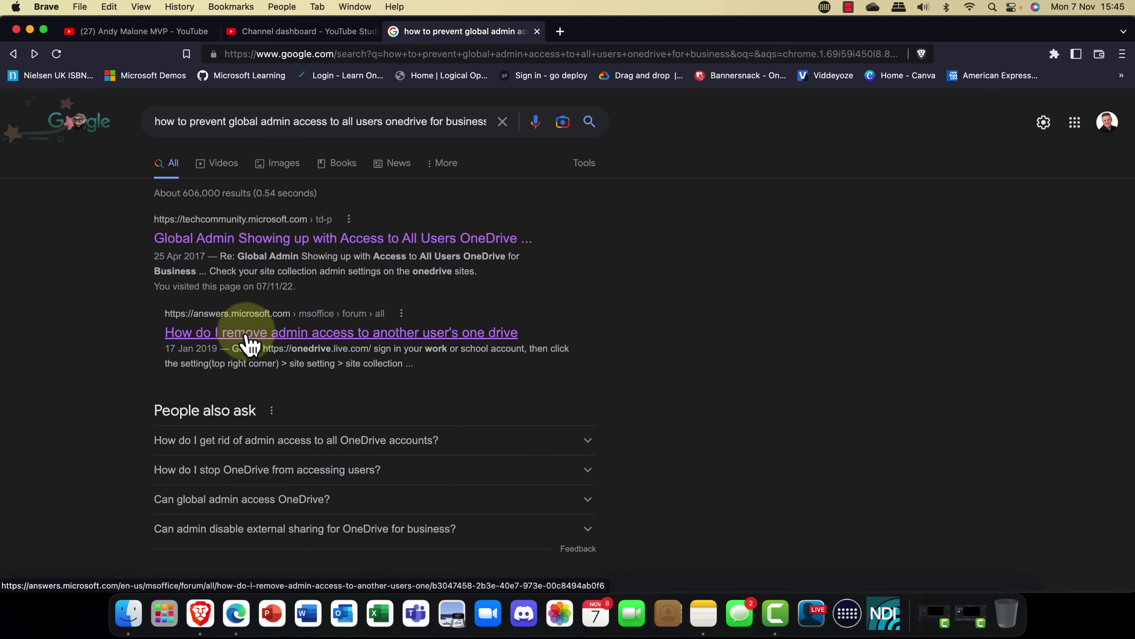
pyautogui.click(247, 334)
pyautogui.scroll(-6, 250, 338)
pyautogui.scroll(-20, 250, 342)
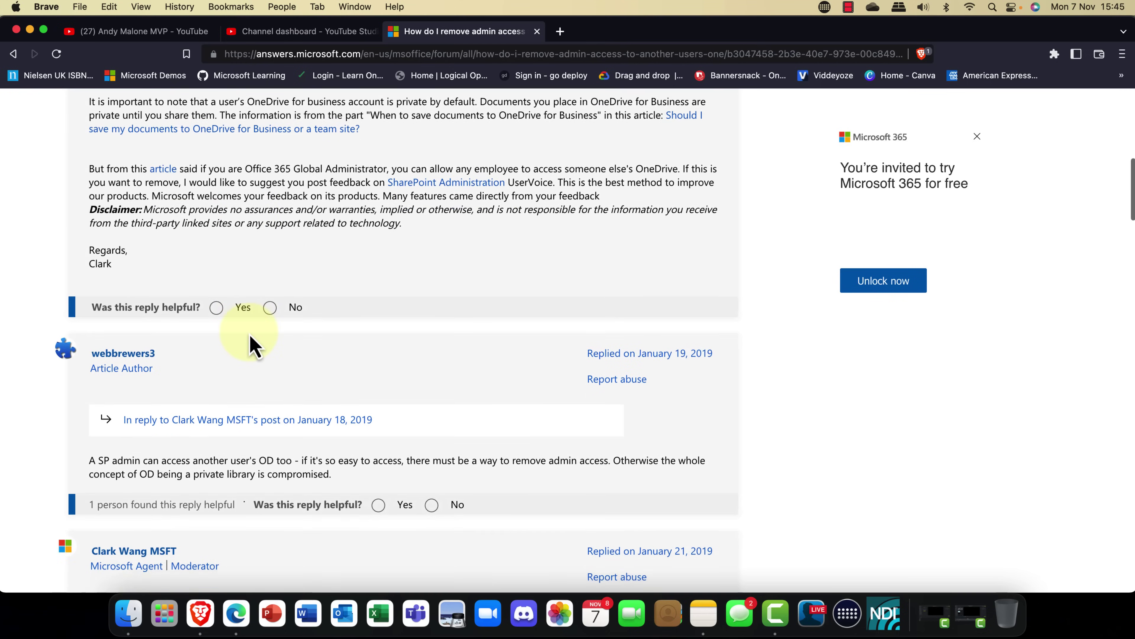
pyautogui.scroll(20, 250, 335)
pyautogui.scroll(2, 251, 344)
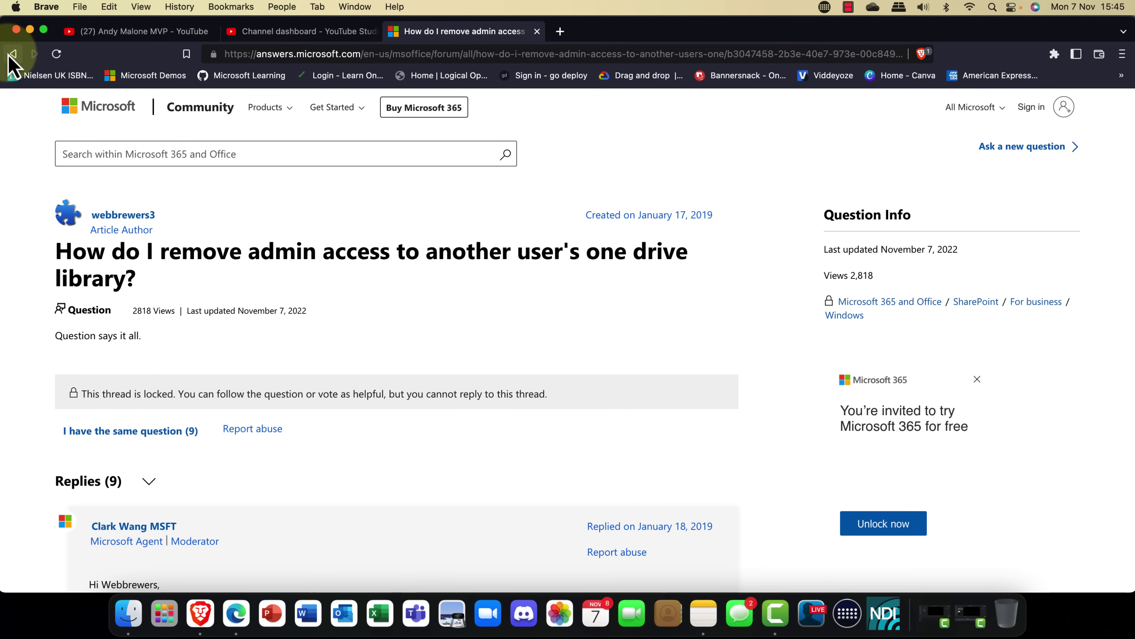
# - Leave the site collection administrators unchanged and close the Site Settings tab
pyautogui.click(236, 613)
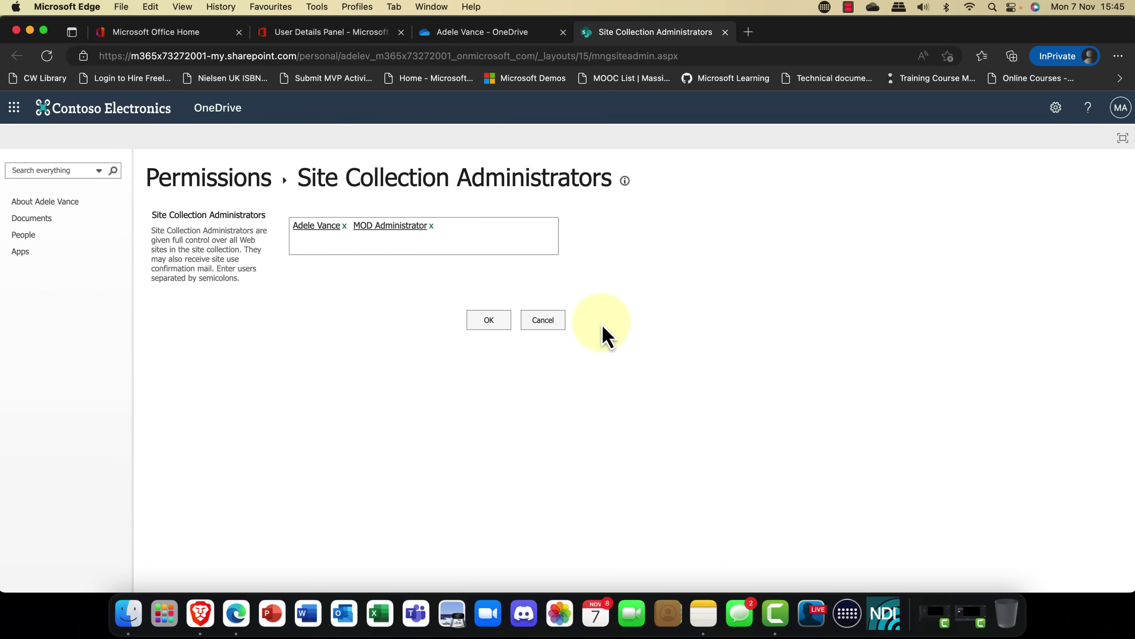
pyautogui.click(559, 325)
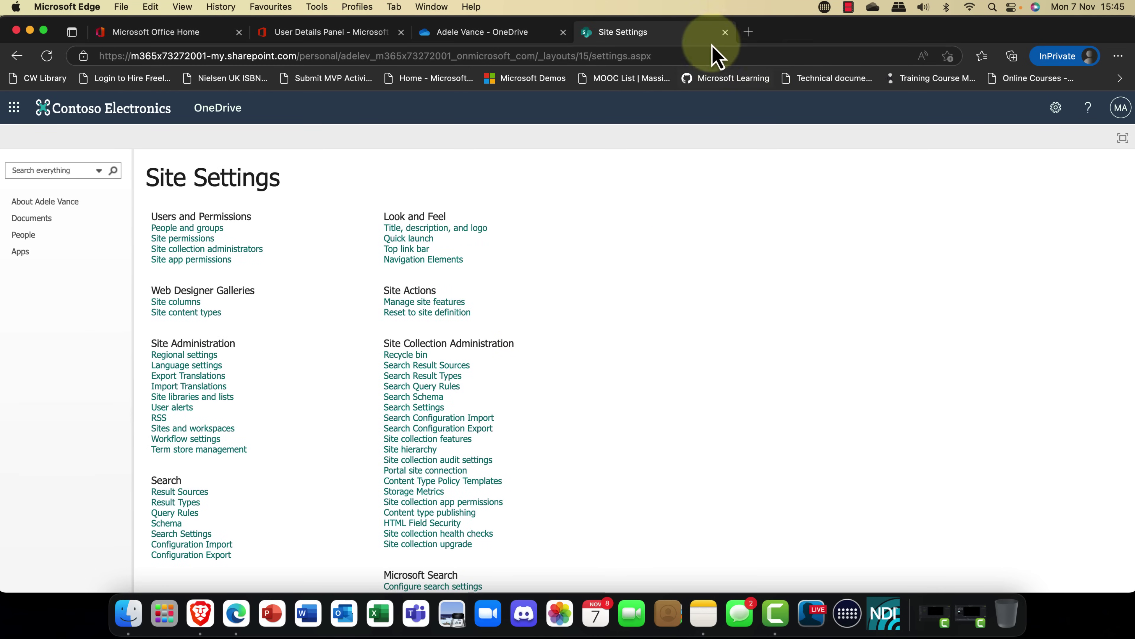
pyautogui.click(725, 32)
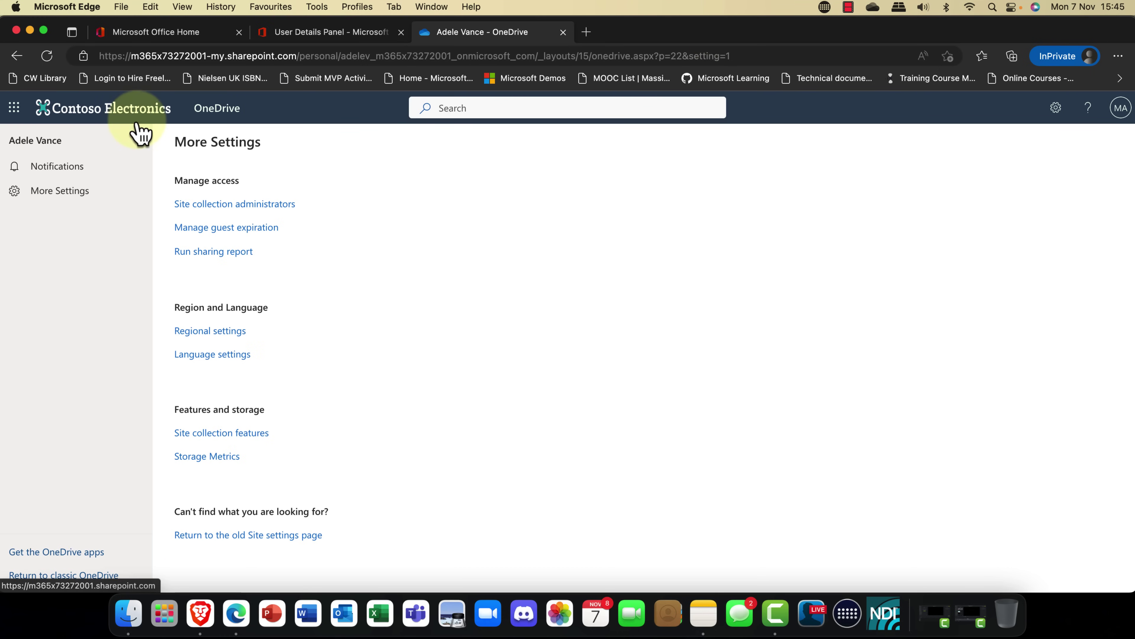
# - Open the Compliance admin center from the Microsoft 365 admin center
pyautogui.click(321, 32)
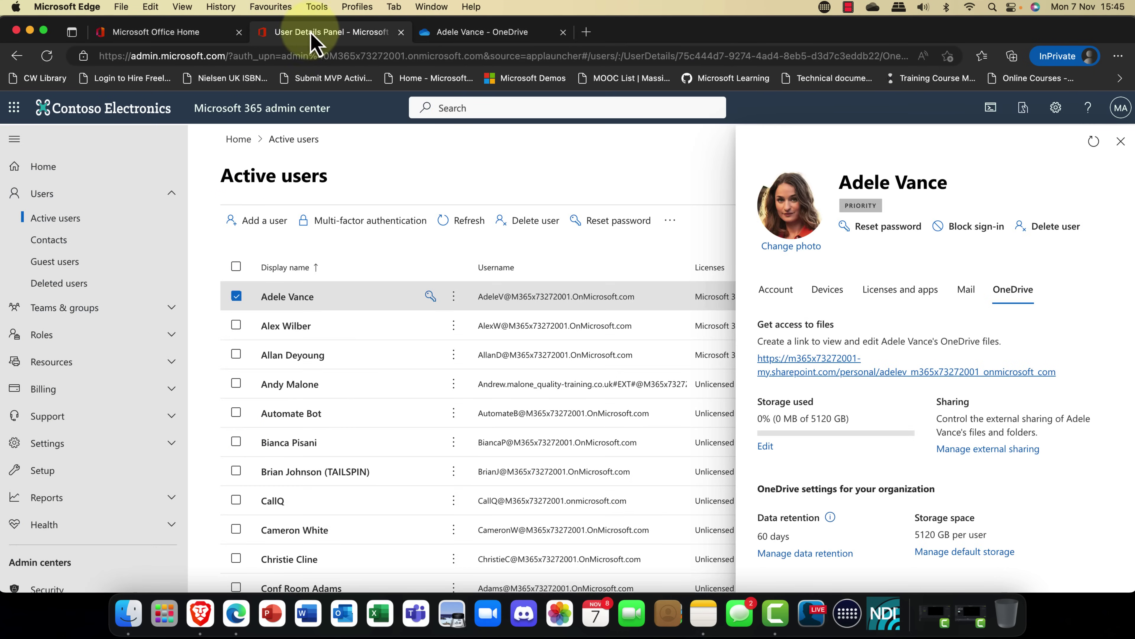
pyautogui.scroll(-5, 18, 309)
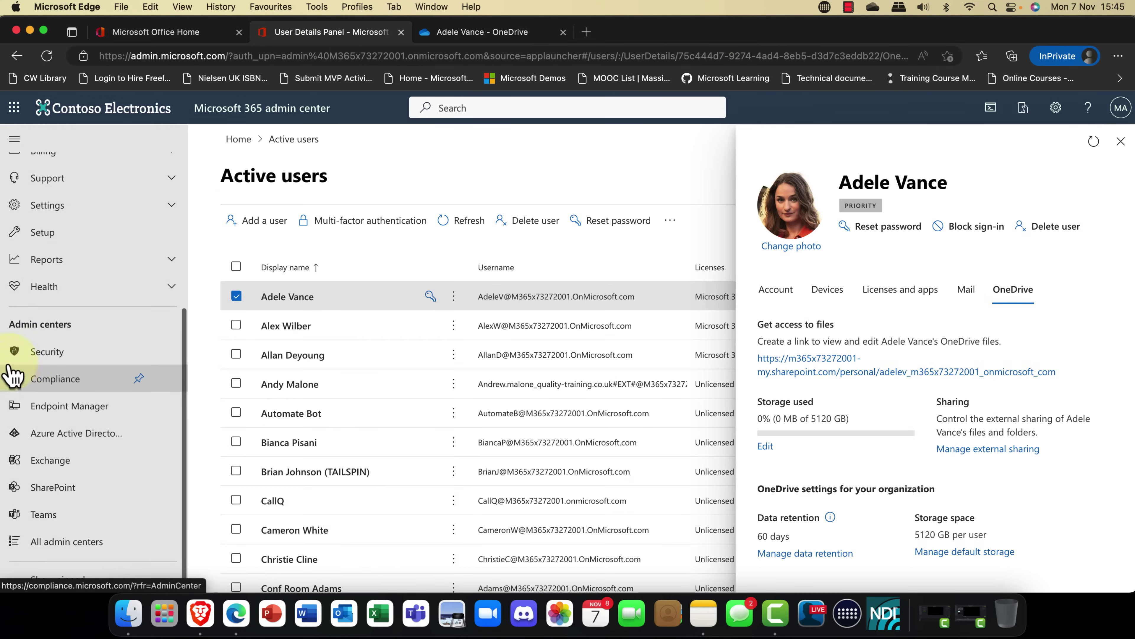
pyautogui.click(40, 384)
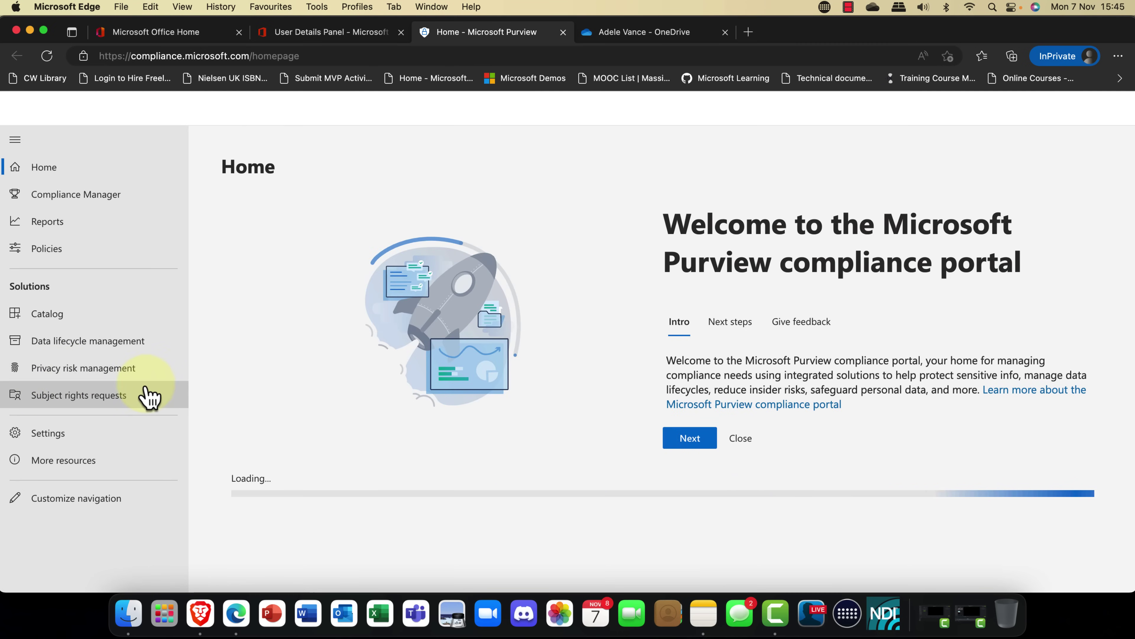
# - Dismiss the Purview welcome panel and close the user's OneDrive More Settings tab
pyautogui.click(742, 439)
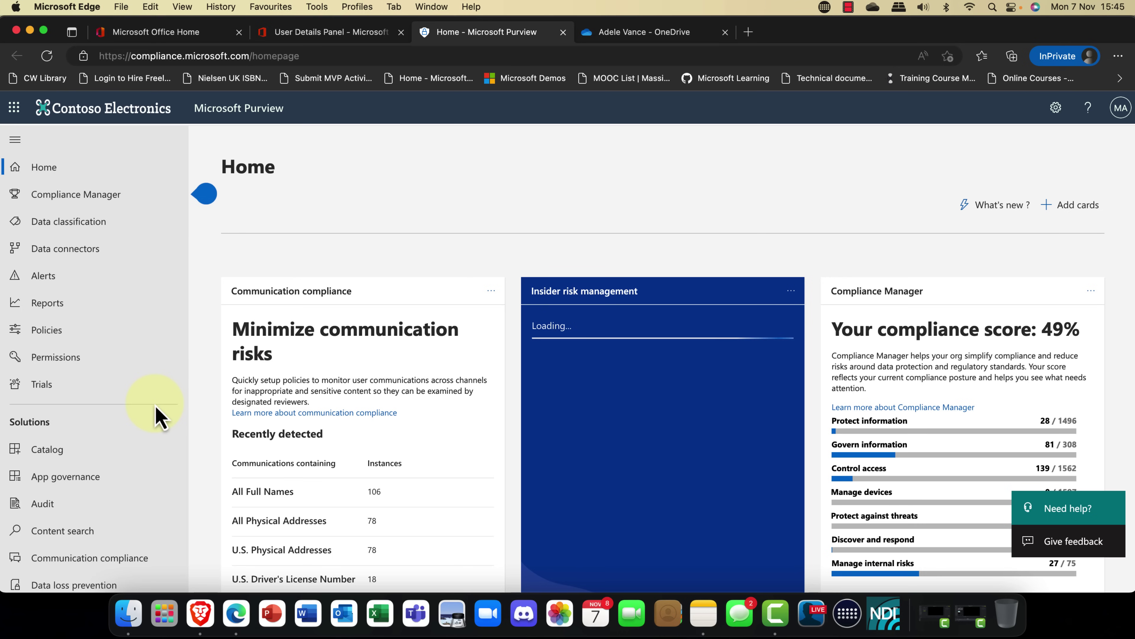
pyautogui.scroll(-5, 152, 418)
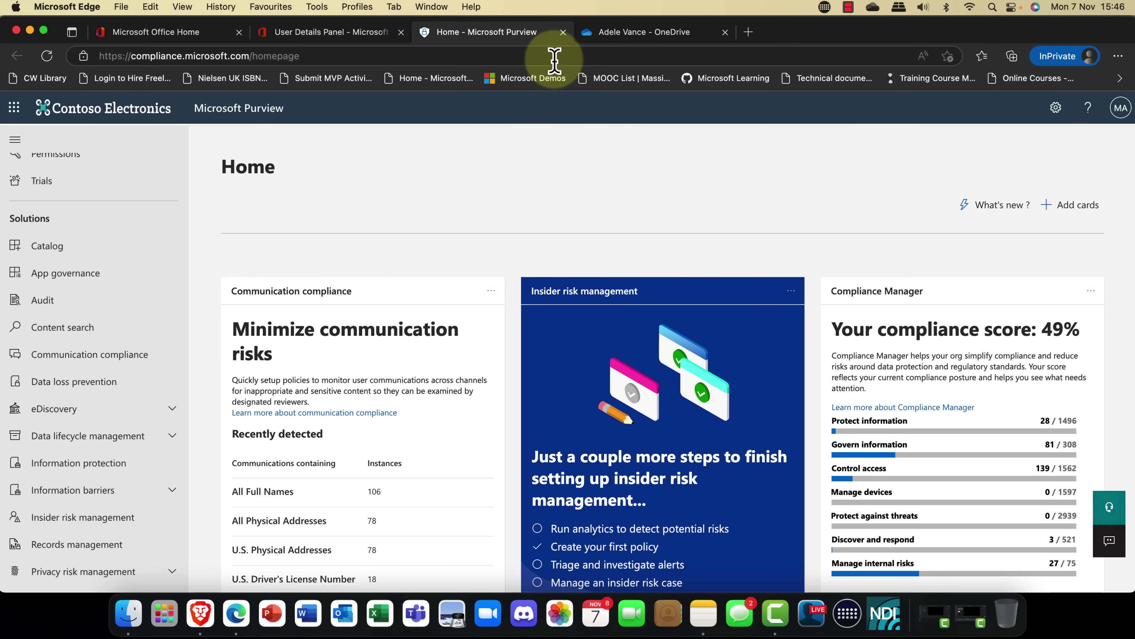
pyautogui.click(640, 33)
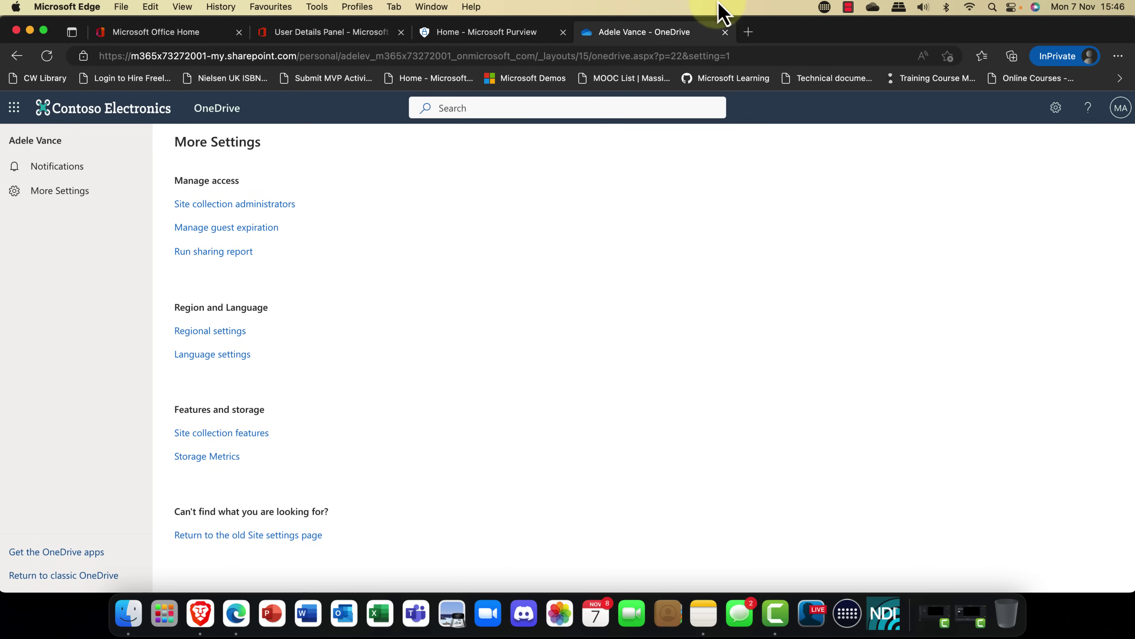
pyautogui.click(725, 32)
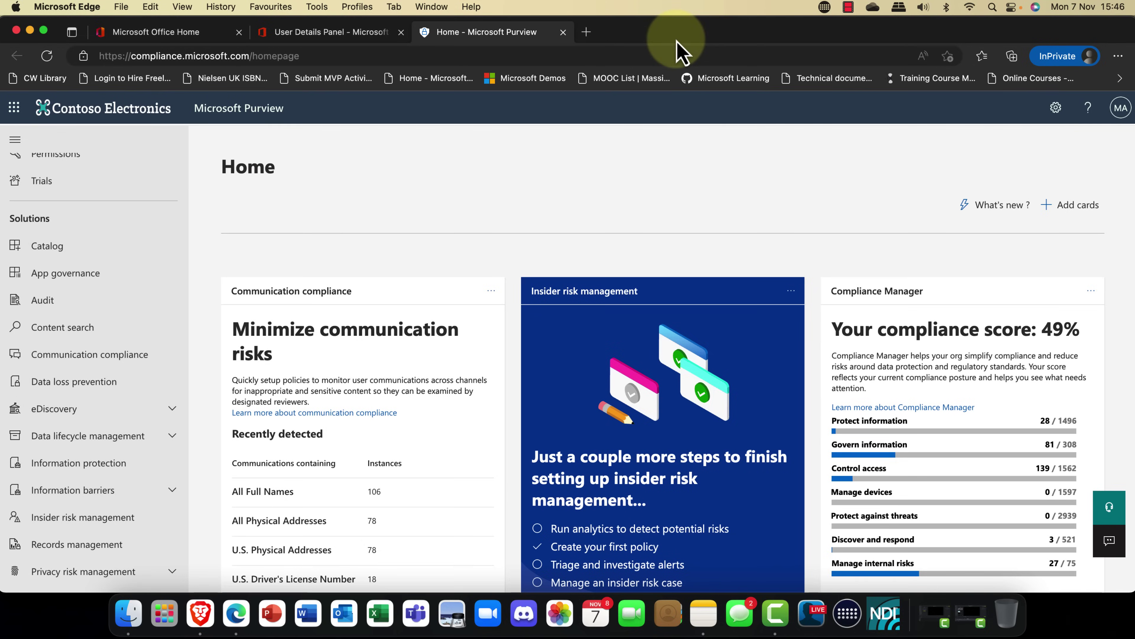